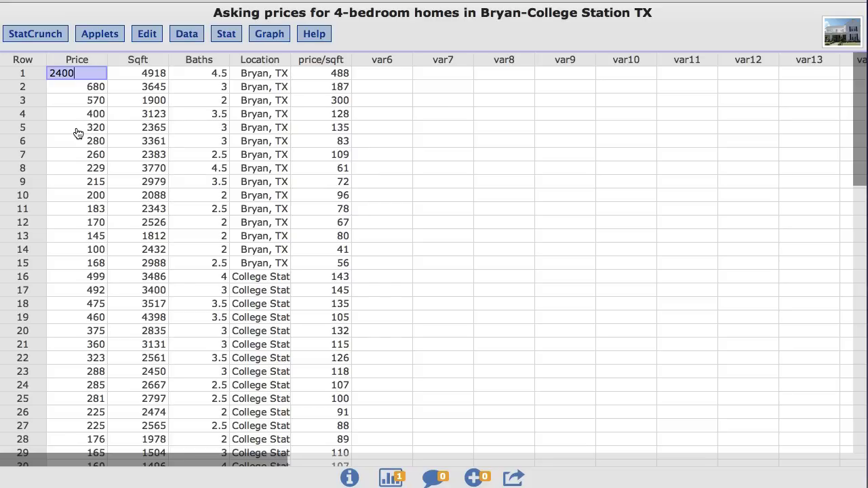
Step: Create a default stem-and-leaf plot of the price/sqft column via Graph > Stem and Leaf
{"action": "left_click", "coordinate": [280, 36]}
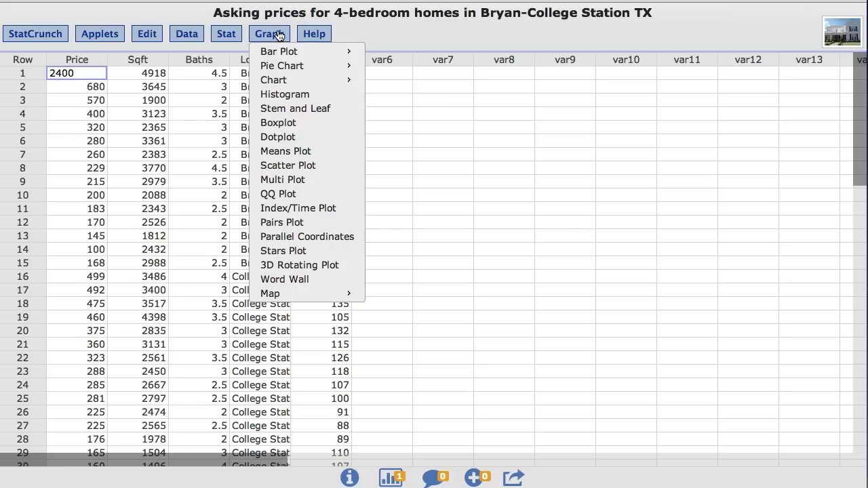
{"action": "left_click", "coordinate": [309, 111]}
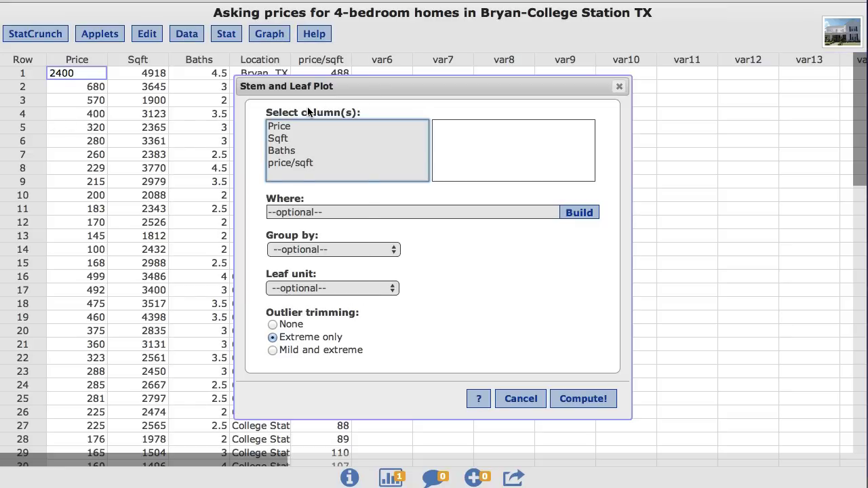
{"action": "left_click", "coordinate": [305, 165]}
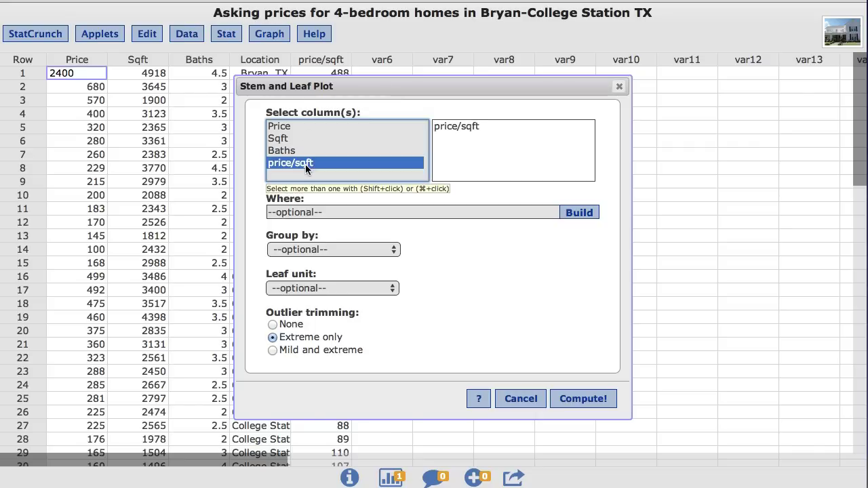
{"action": "left_click", "coordinate": [579, 400]}
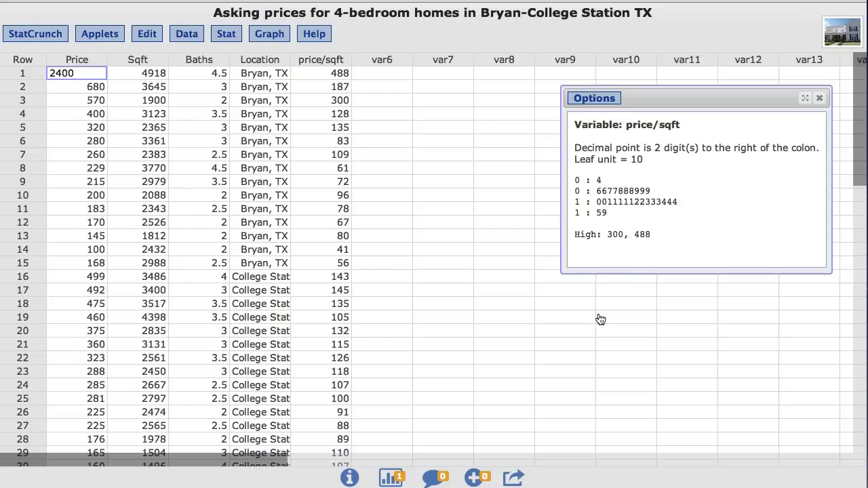
Step: Edit the price/sqft stem-and-leaf plot to use leaf unit 1 and recompute it
{"action": "left_click", "coordinate": [611, 100]}
{"action": "left_click", "coordinate": [608, 116]}
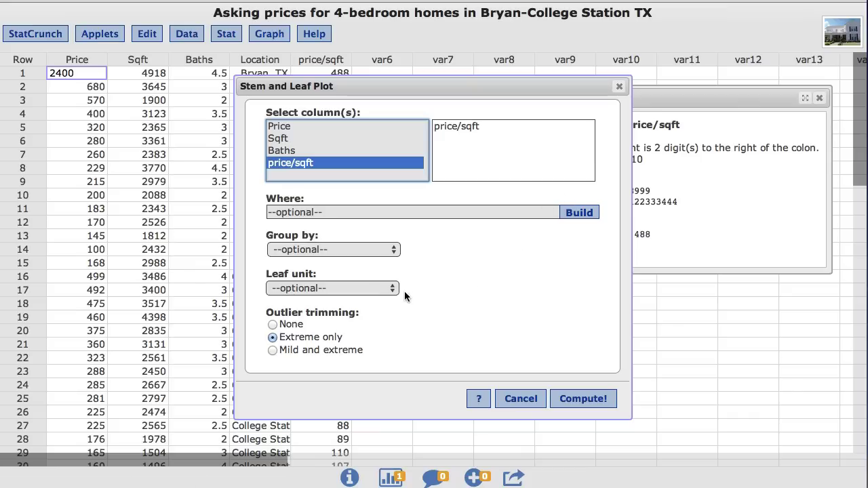
{"action": "left_click", "coordinate": [387, 289]}
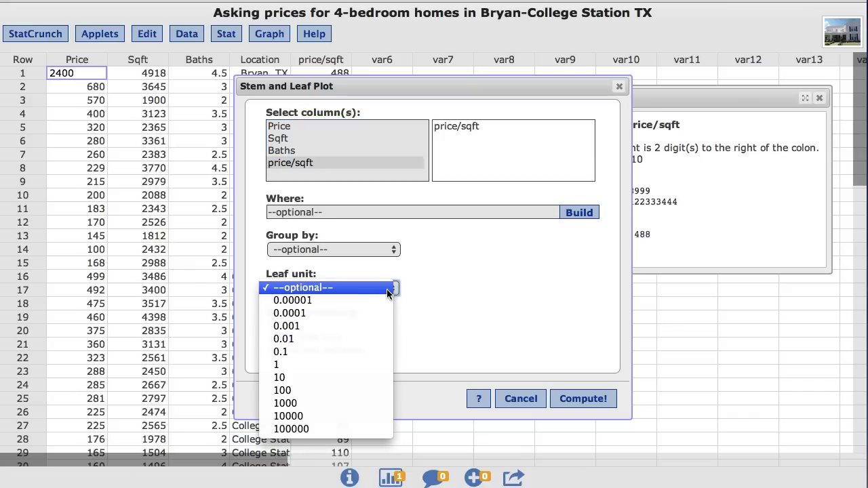
{"action": "left_click", "coordinate": [299, 365]}
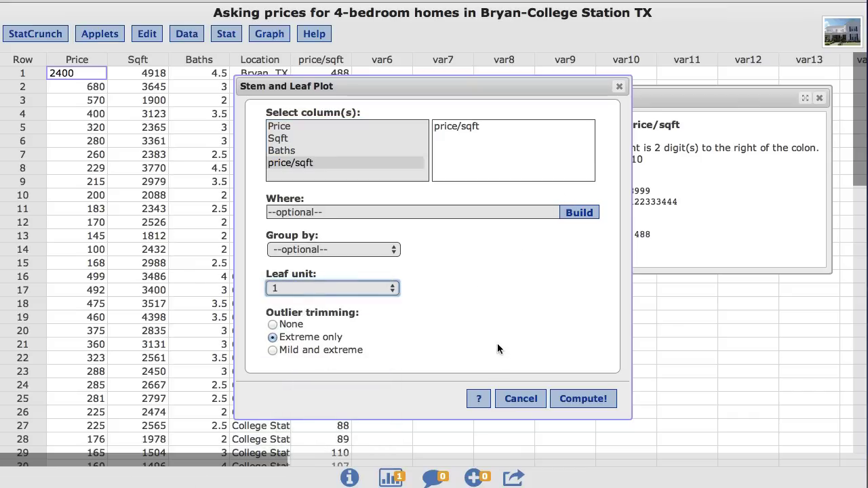
{"action": "left_click", "coordinate": [579, 402]}
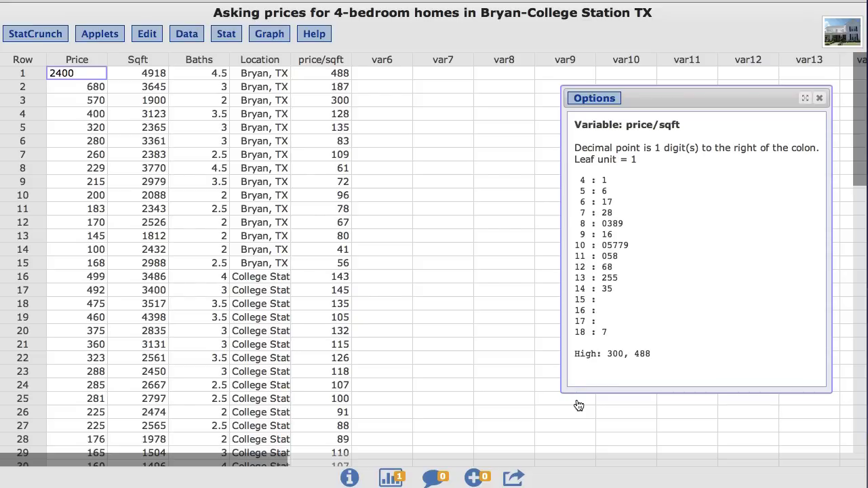
Step: Reopen the stem-and-leaf settings and set outlier trimming to None
{"action": "left_click", "coordinate": [601, 101]}
{"action": "left_click", "coordinate": [599, 114]}
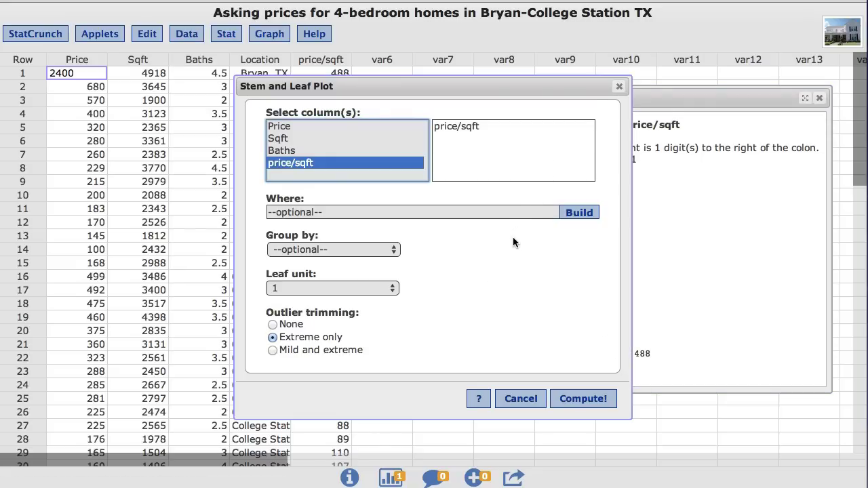
{"action": "left_click", "coordinate": [272, 324]}
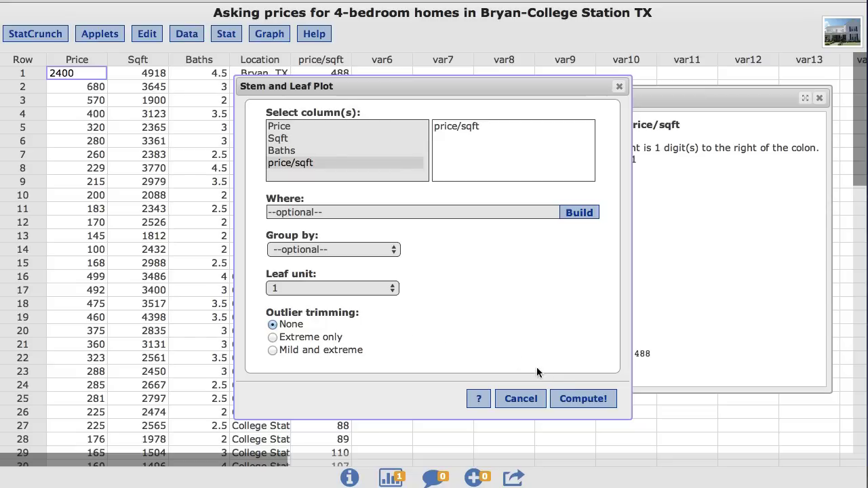
Step: Recompute the untrimmed price/sqft stem-and-leaf plot, with stems extending through 30
{"action": "left_click", "coordinate": [576, 400]}
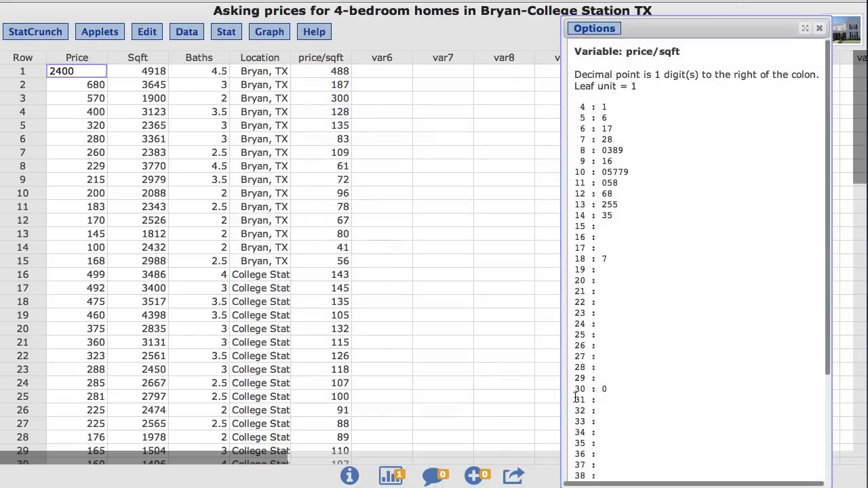